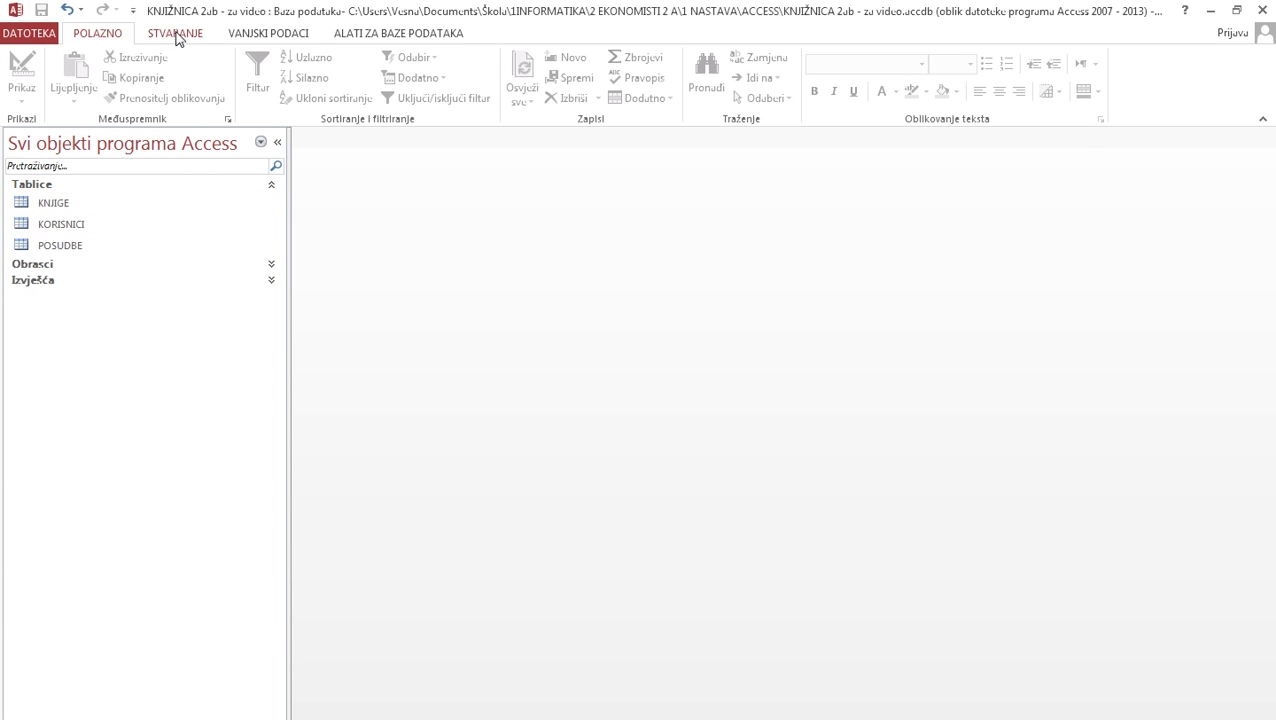
- Create a new query in design view based on the KNJIGE table and enlarge its field list to show all fields
click(176, 36)
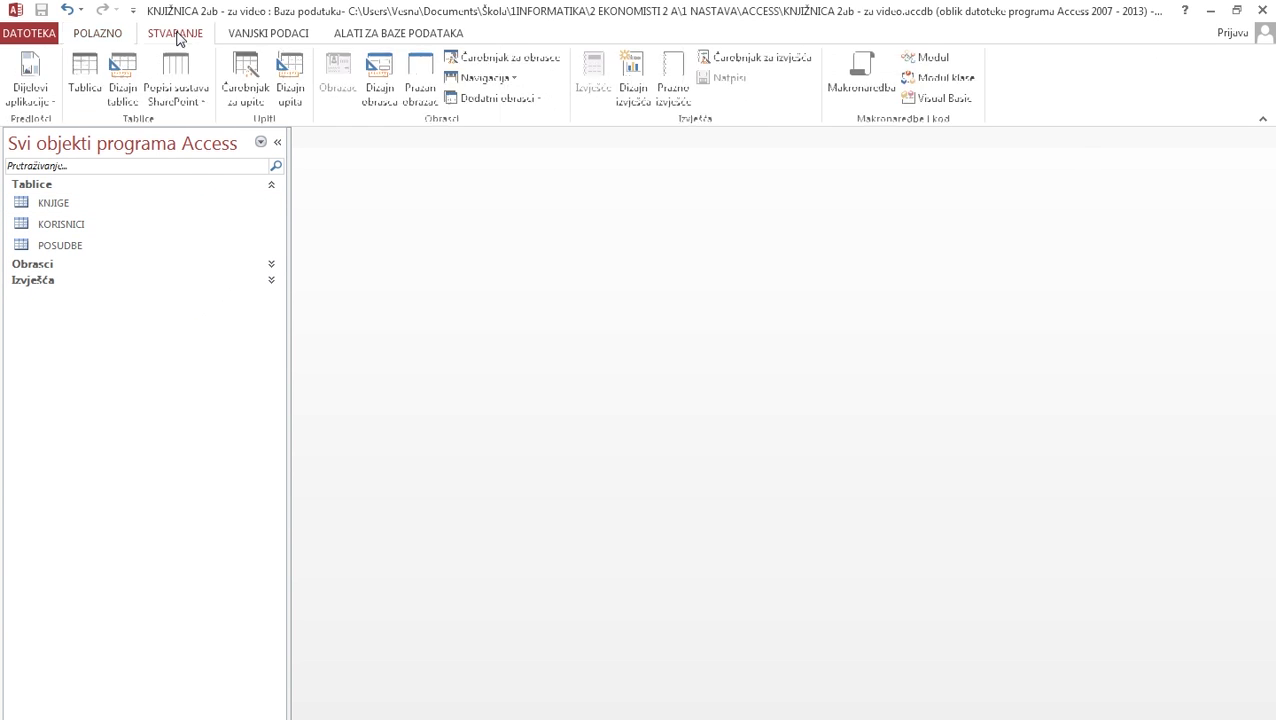
click(251, 100)
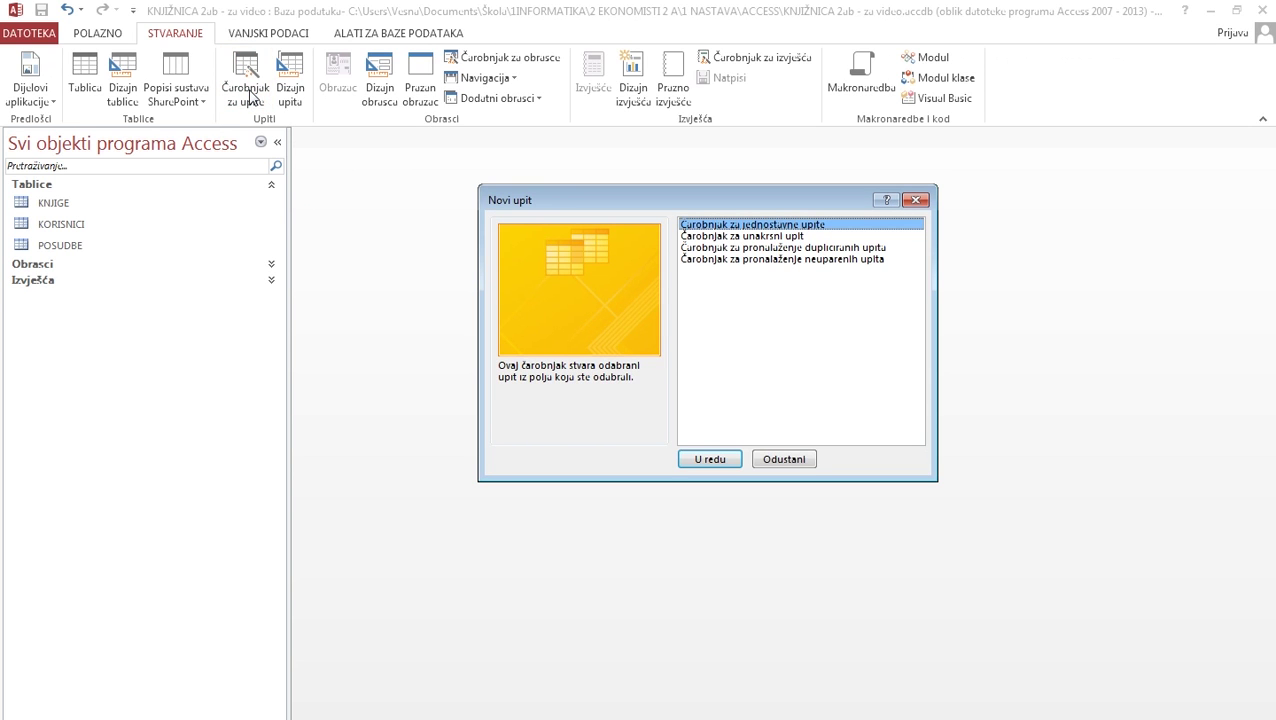
click(914, 201)
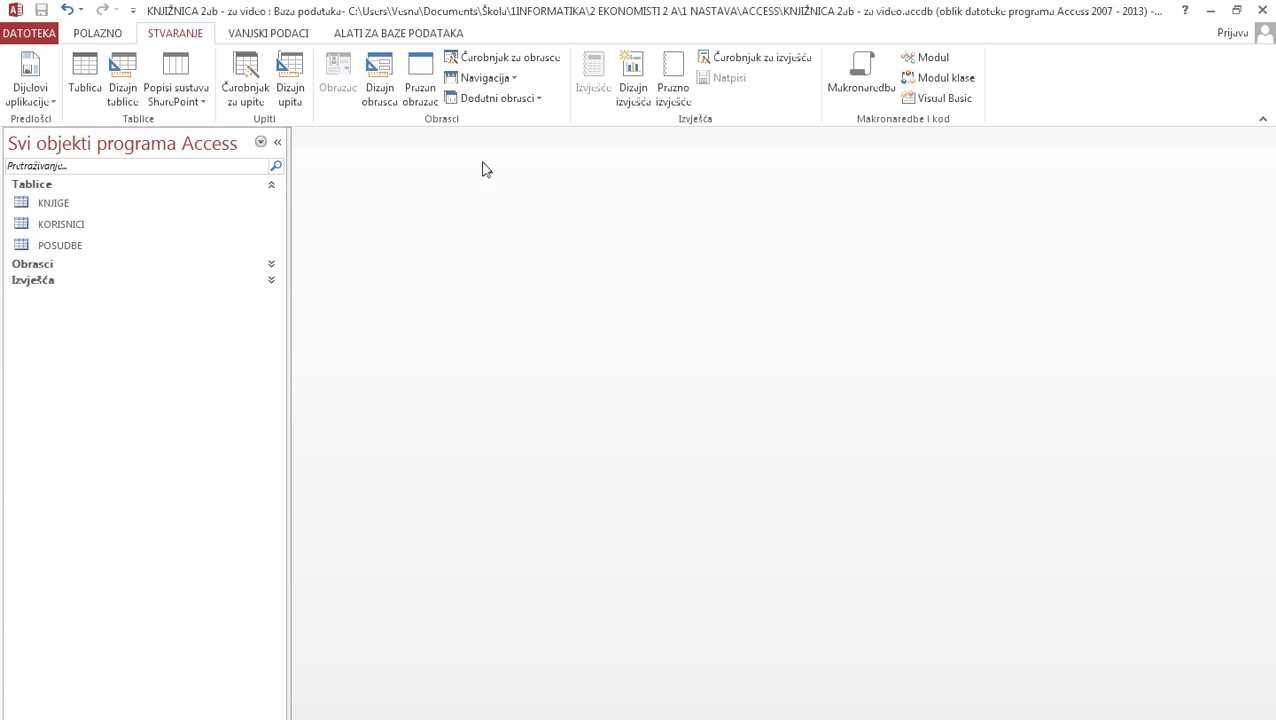
click(290, 92)
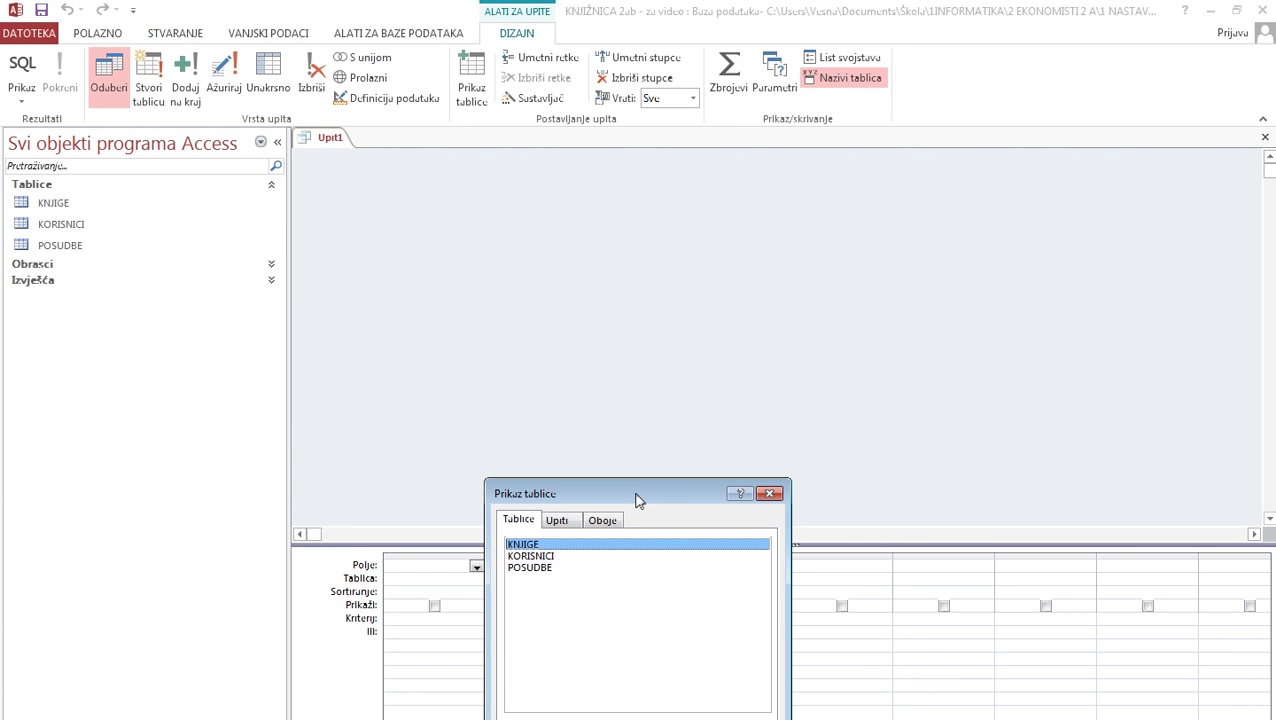
drag(633, 497, 556, 186)
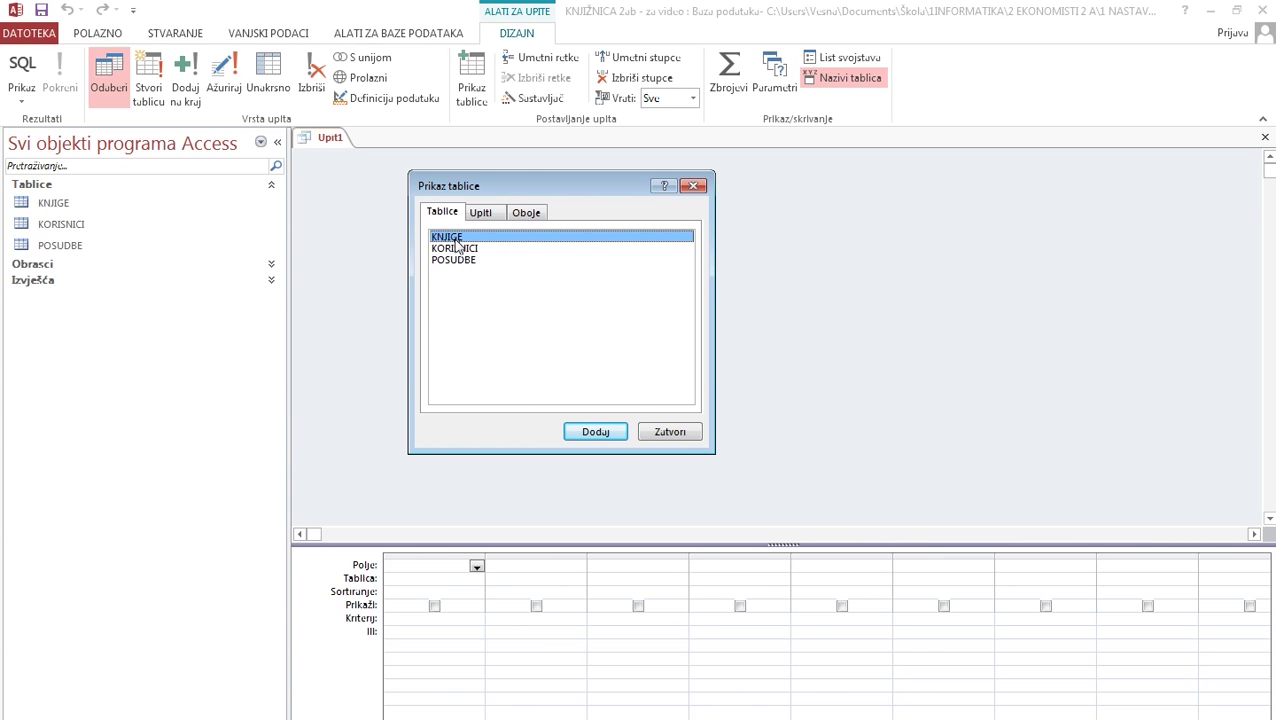
click(594, 435)
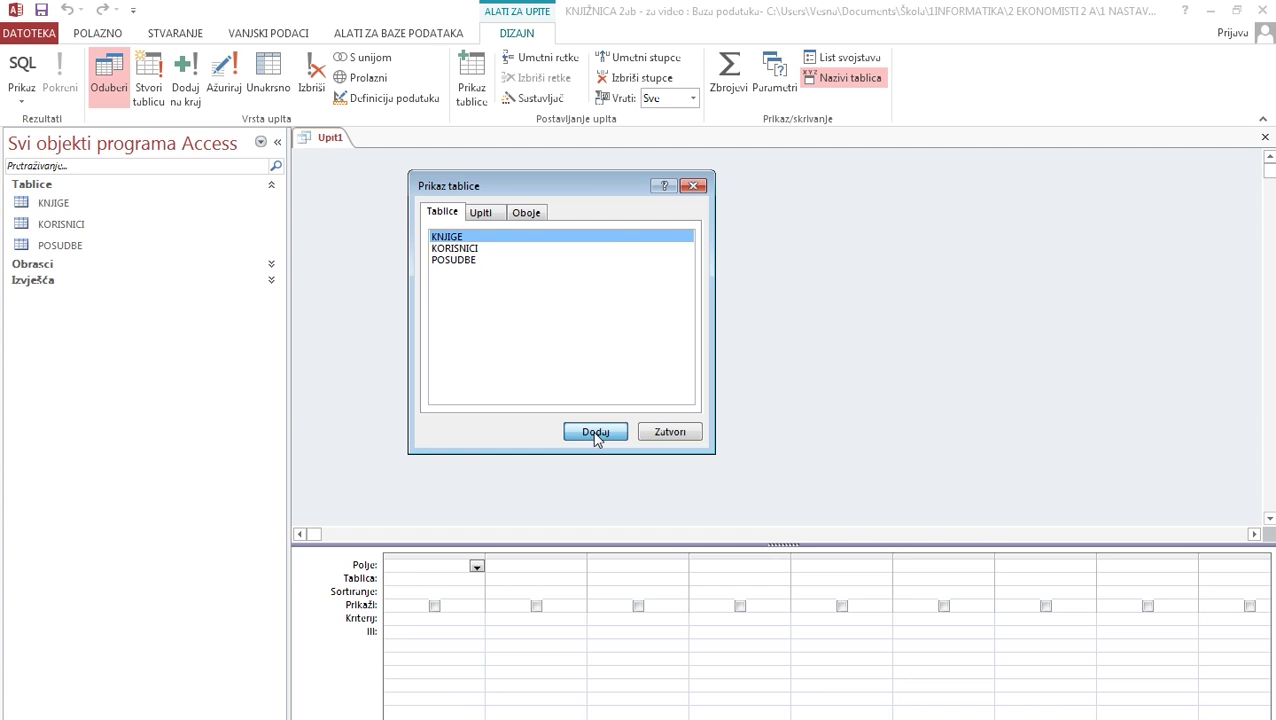
click(666, 434)
drag(405, 283, 422, 380)
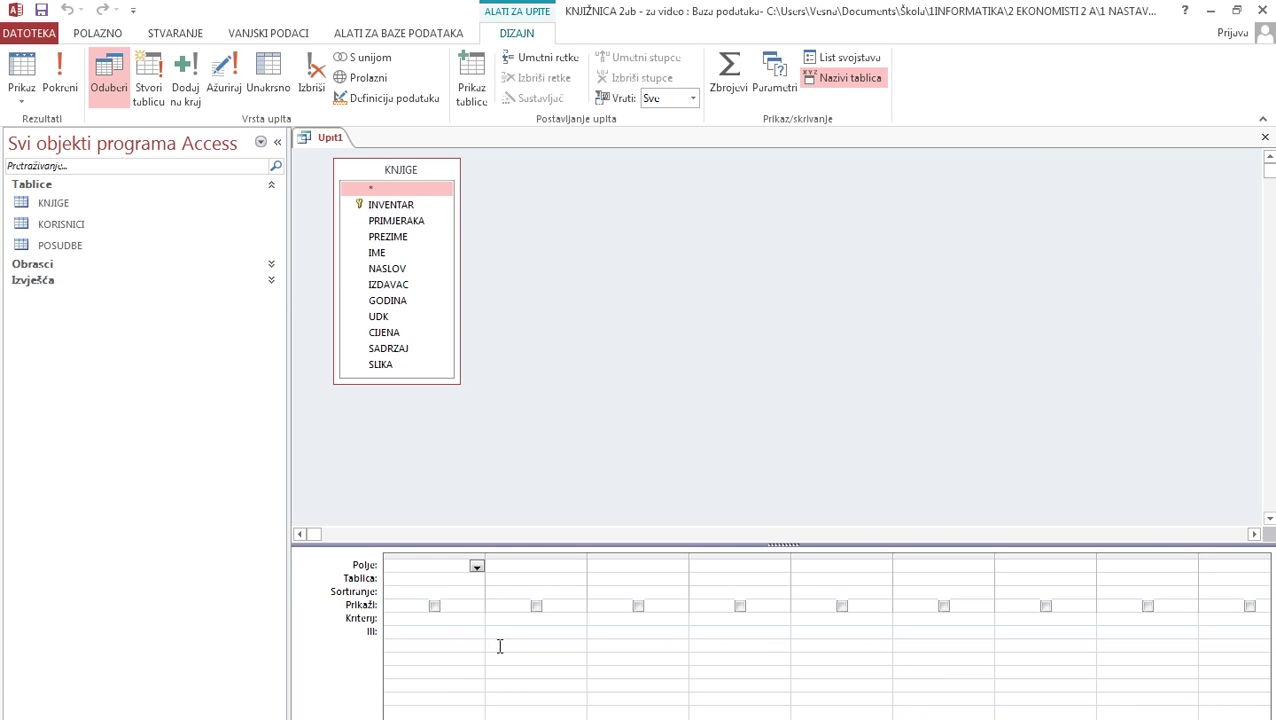
- Add the PREZIME field to the first column of the query grid and sort it ascending (Uzlazno)
click(475, 592)
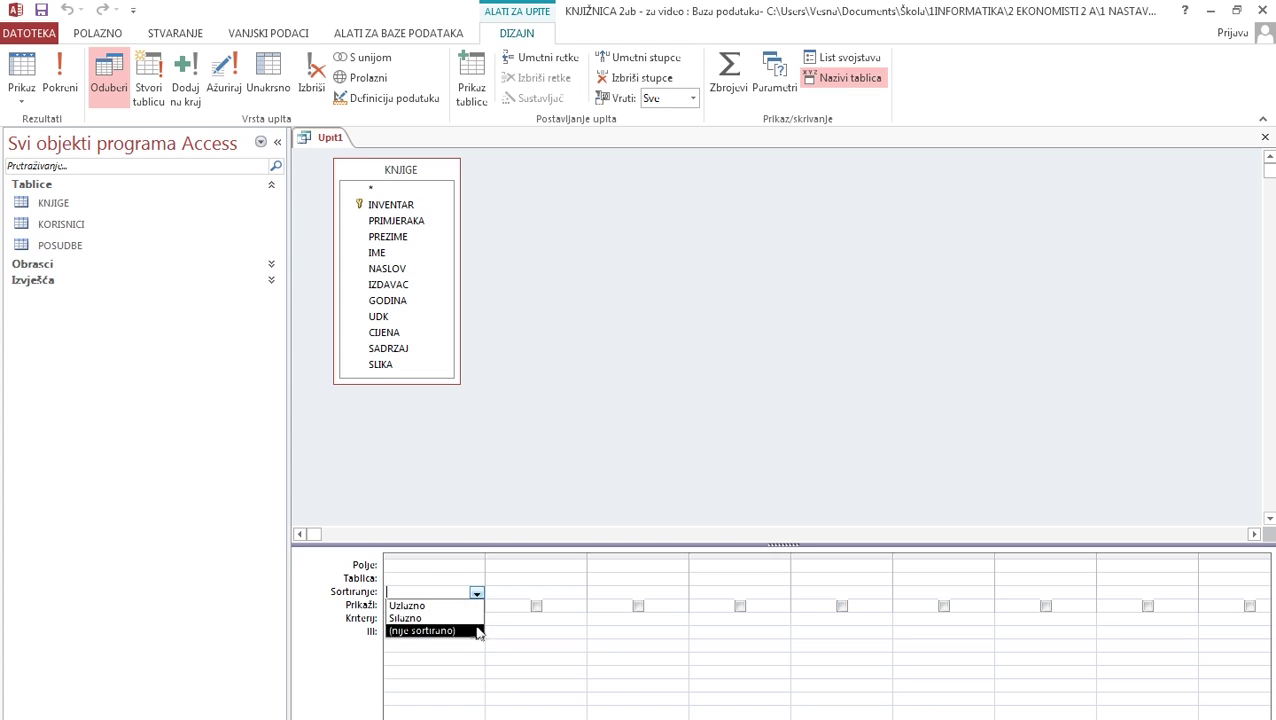
click(496, 631)
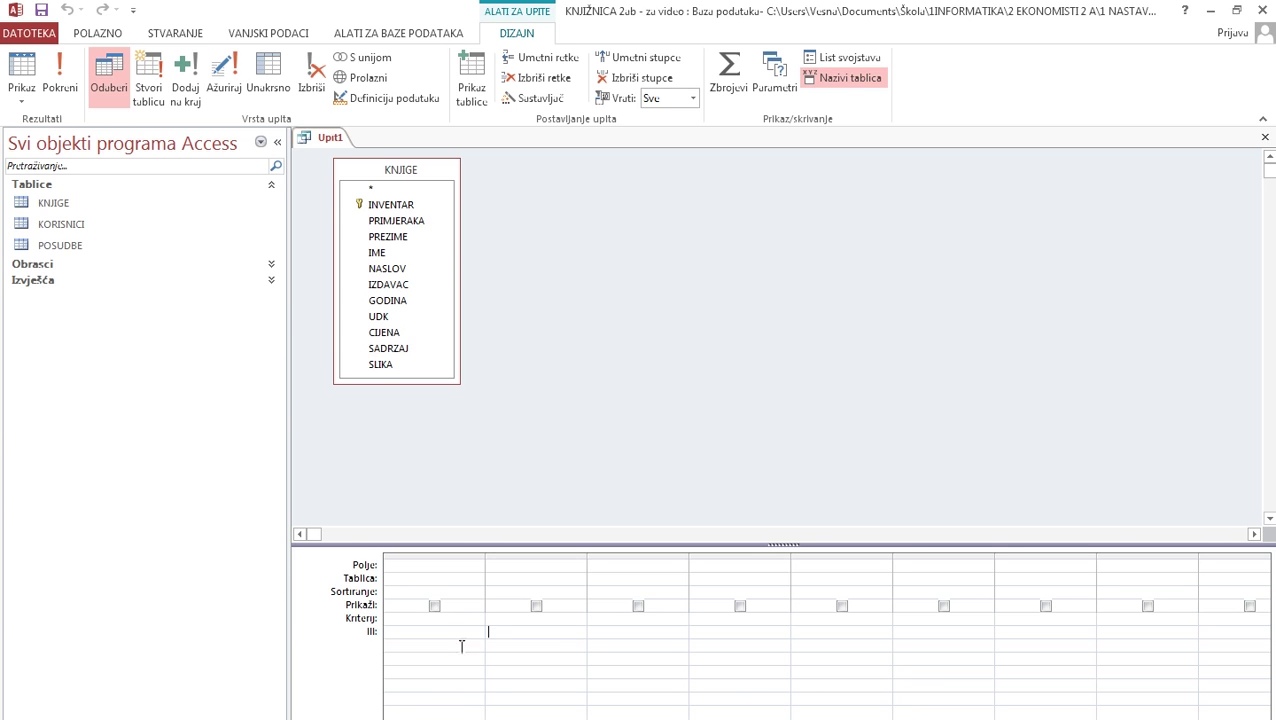
click(476, 567)
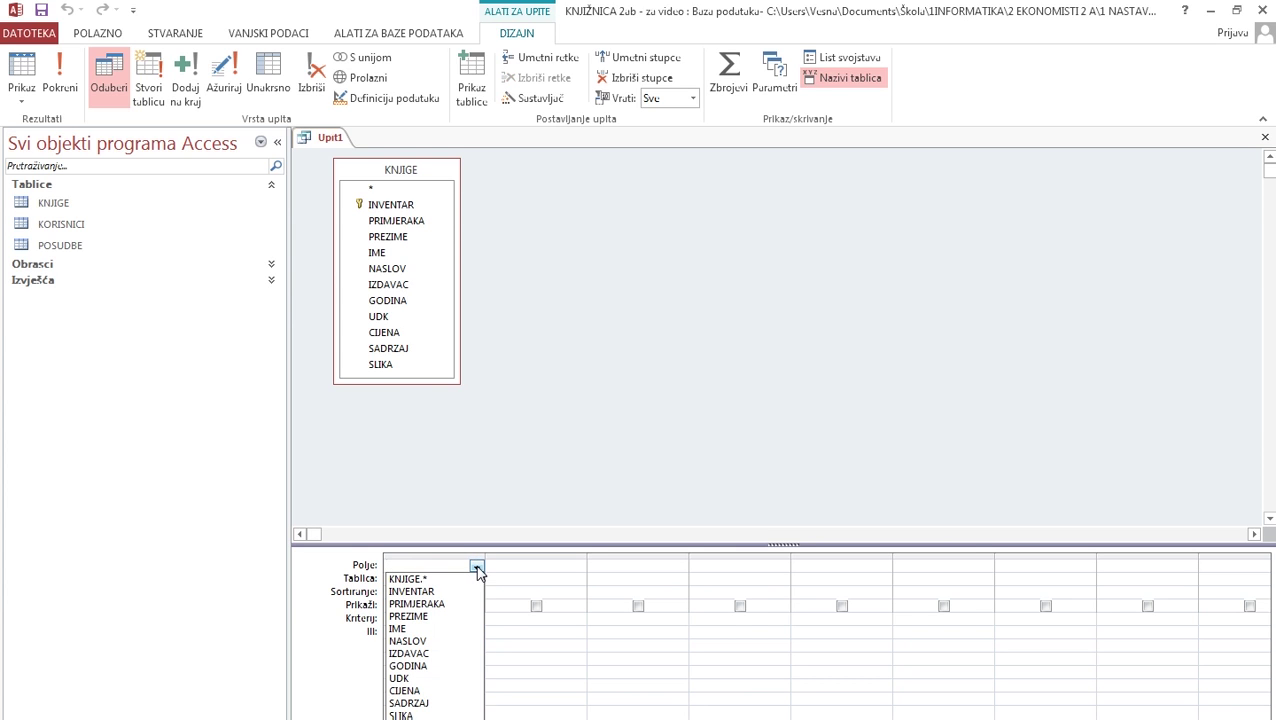
click(427, 617)
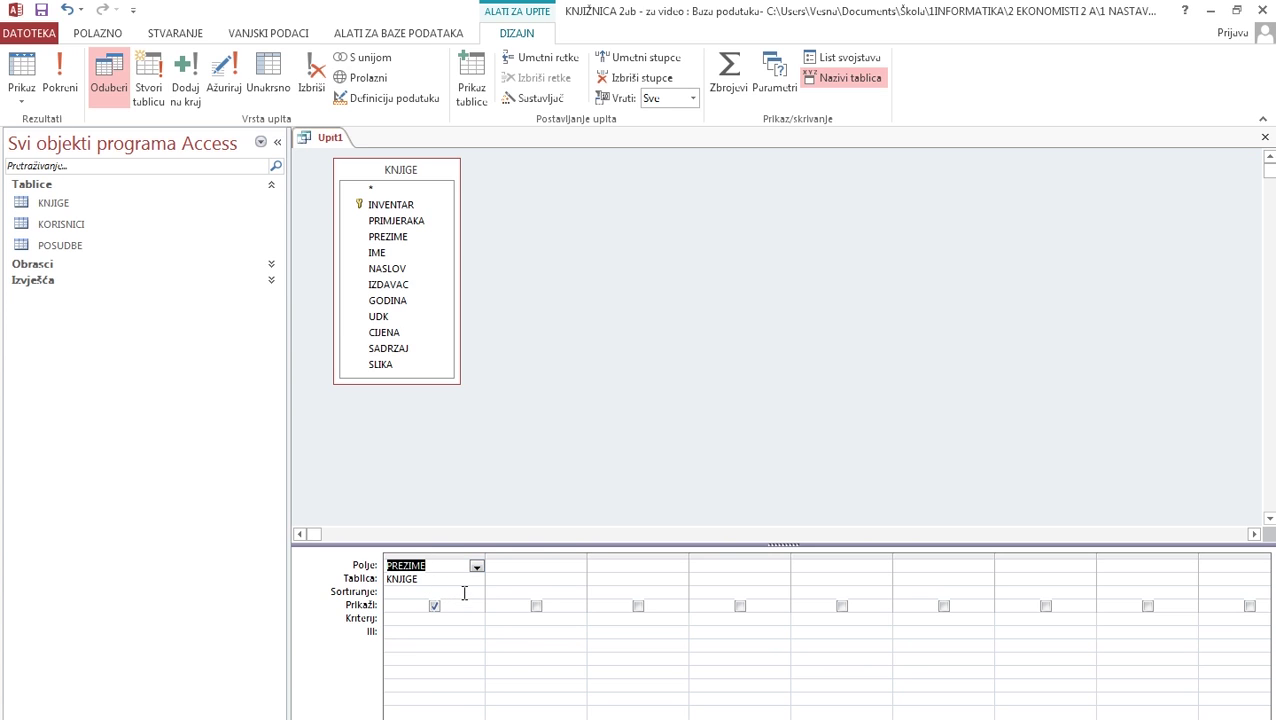
click(462, 592)
click(477, 594)
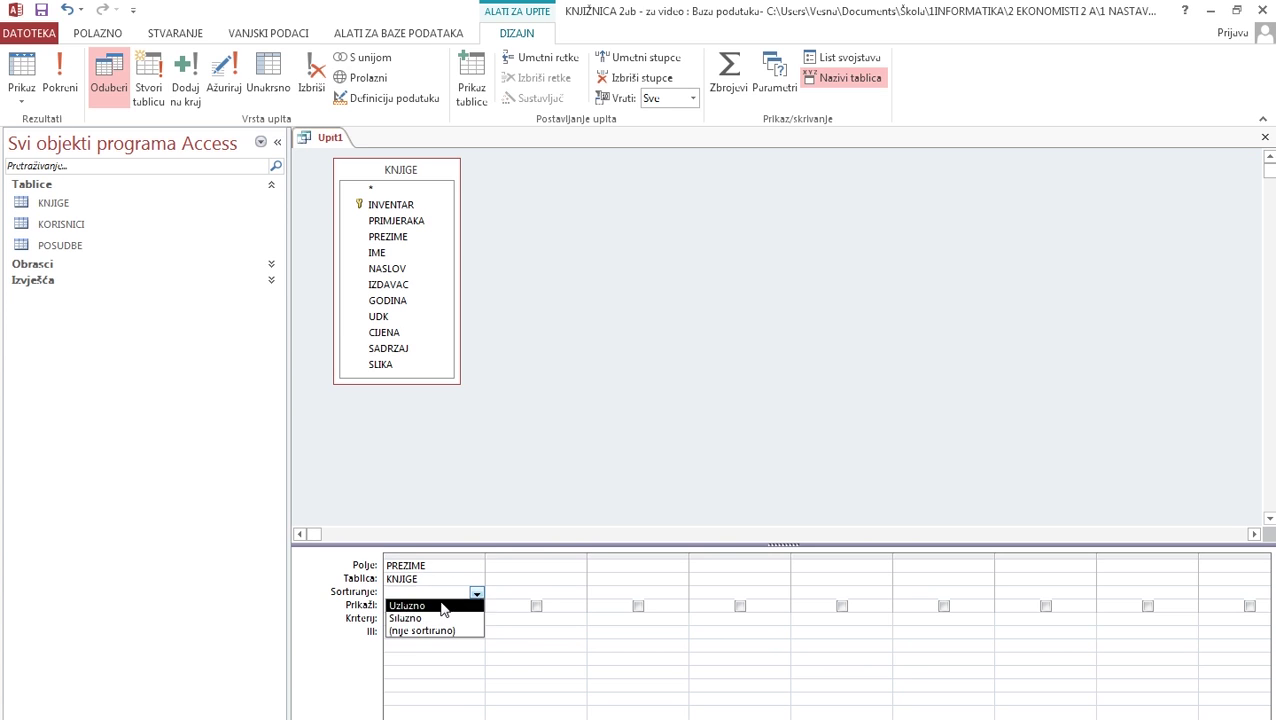
click(440, 605)
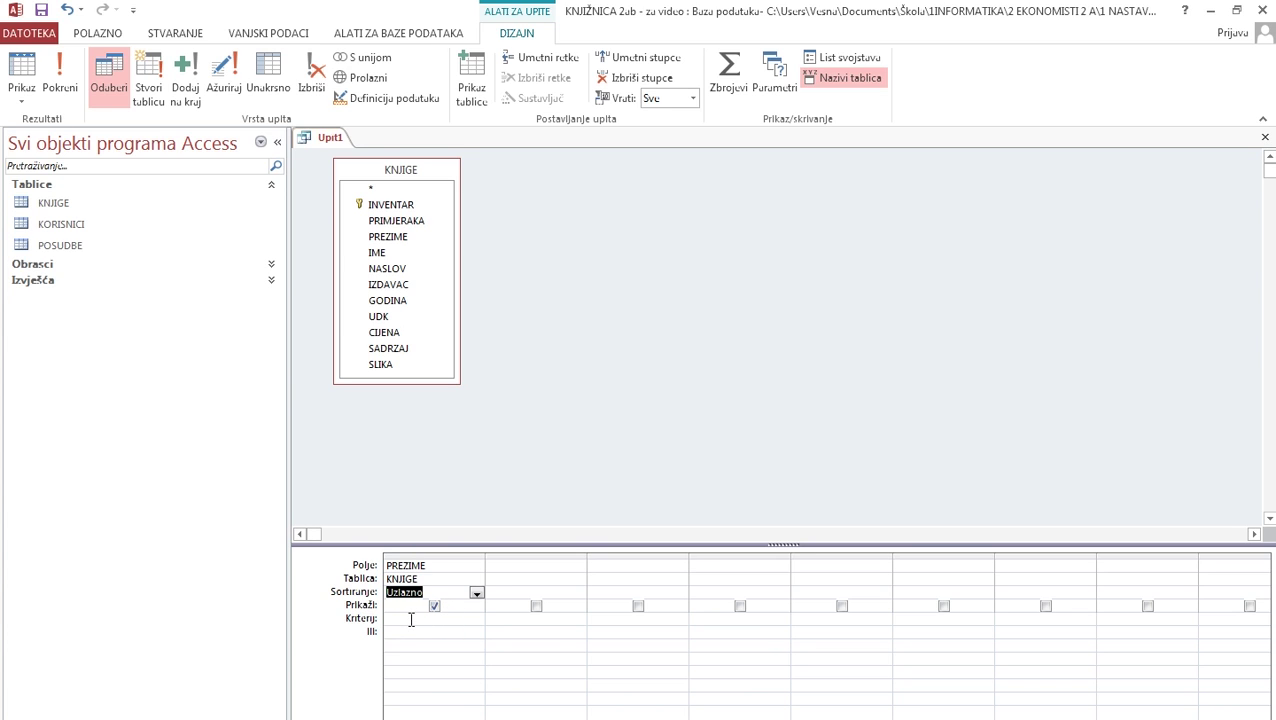
- Set the criterion of the PREZIME column to Like M* to select surnames starting with M
click(410, 620)
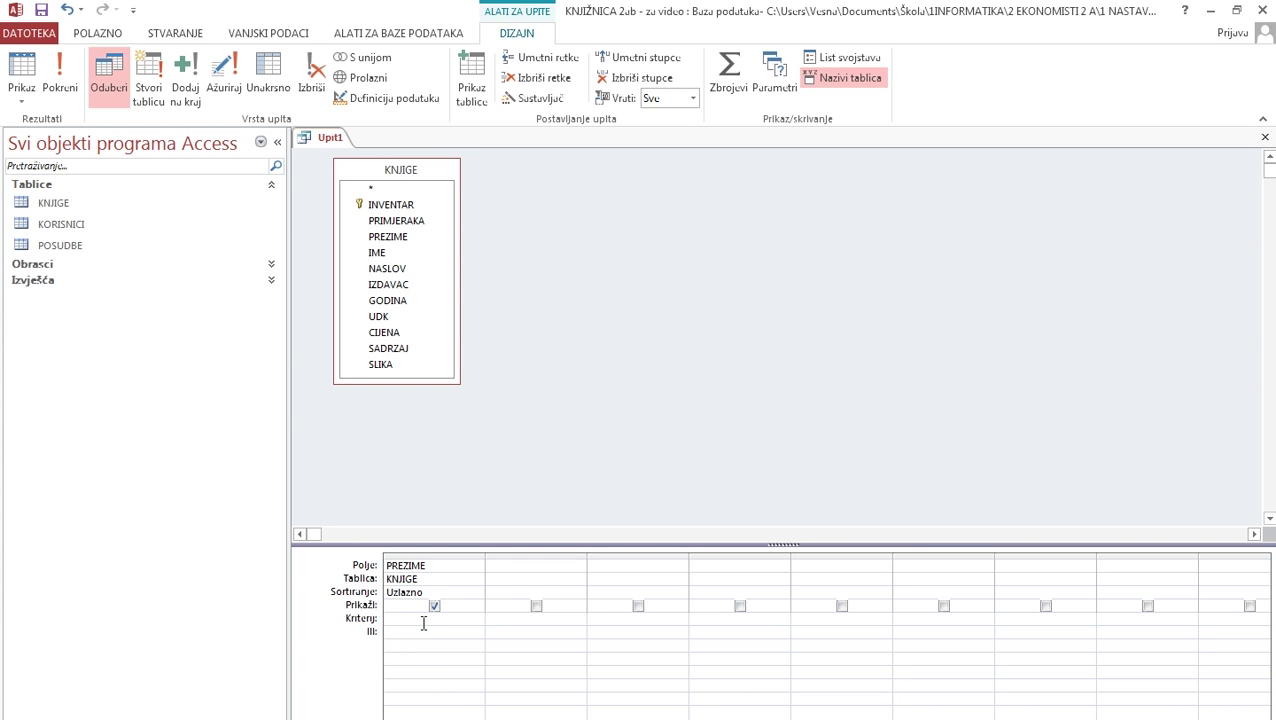
text(Like)
text(M)
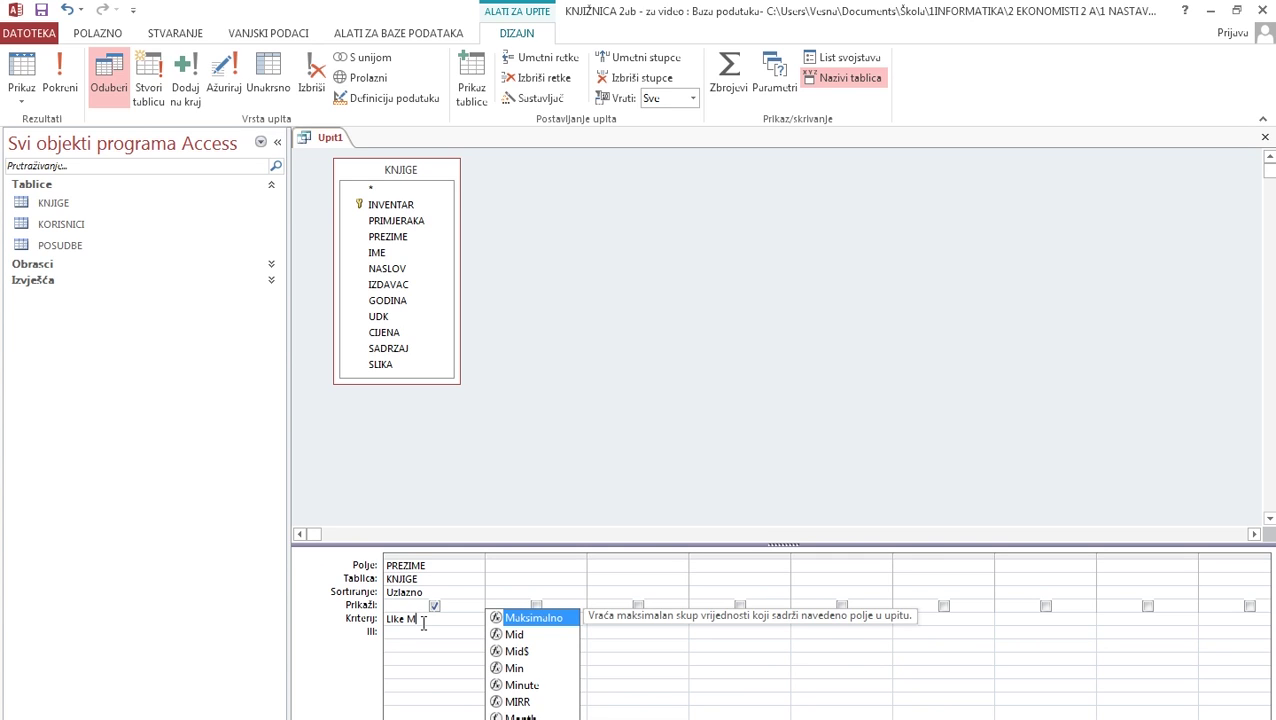
text(*)
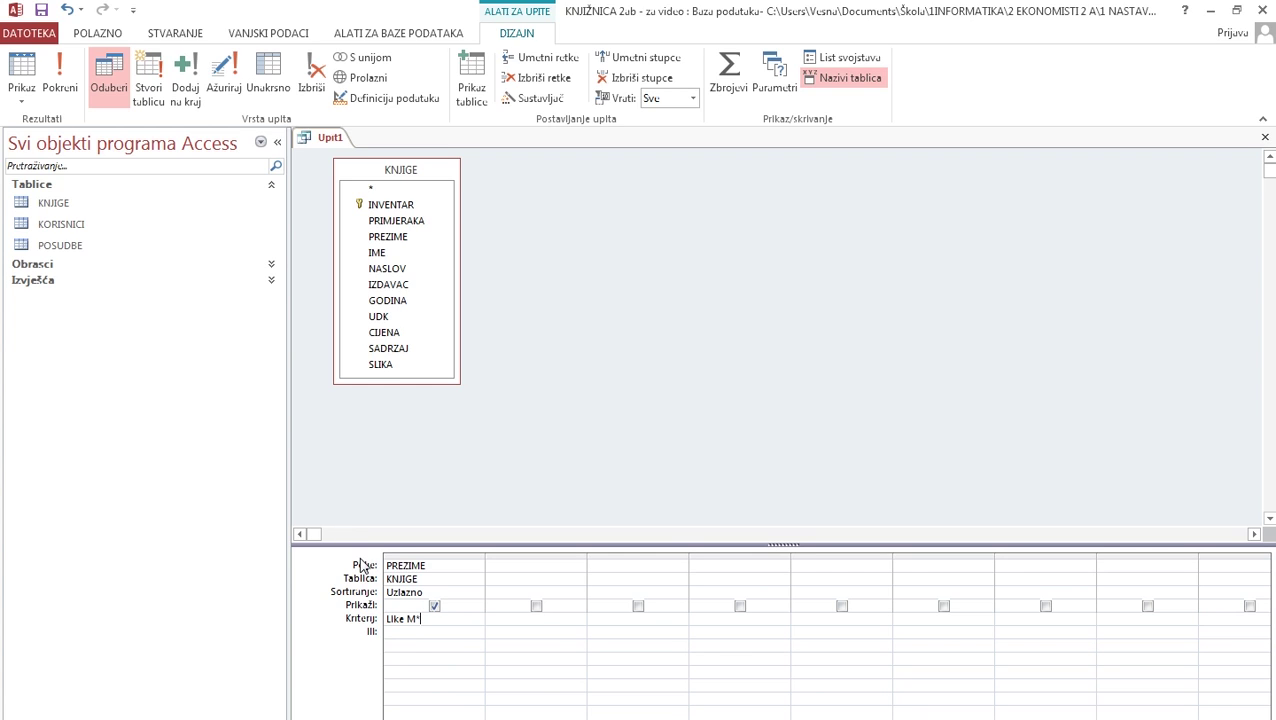
key(Tab)
- Add the IME, NASLOV, IZDAVAC, GODINA and CIJENA fields from KNJIGE to the query and run it
double_click(381, 255)
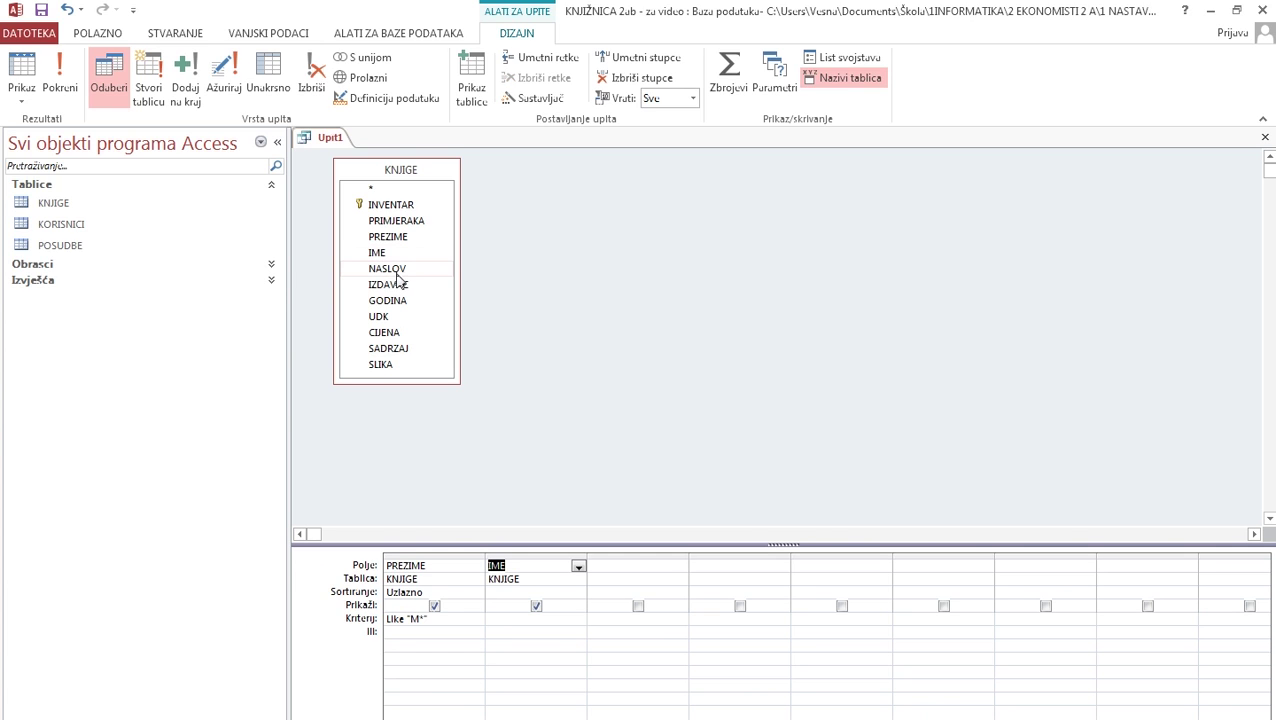
double_click(399, 269)
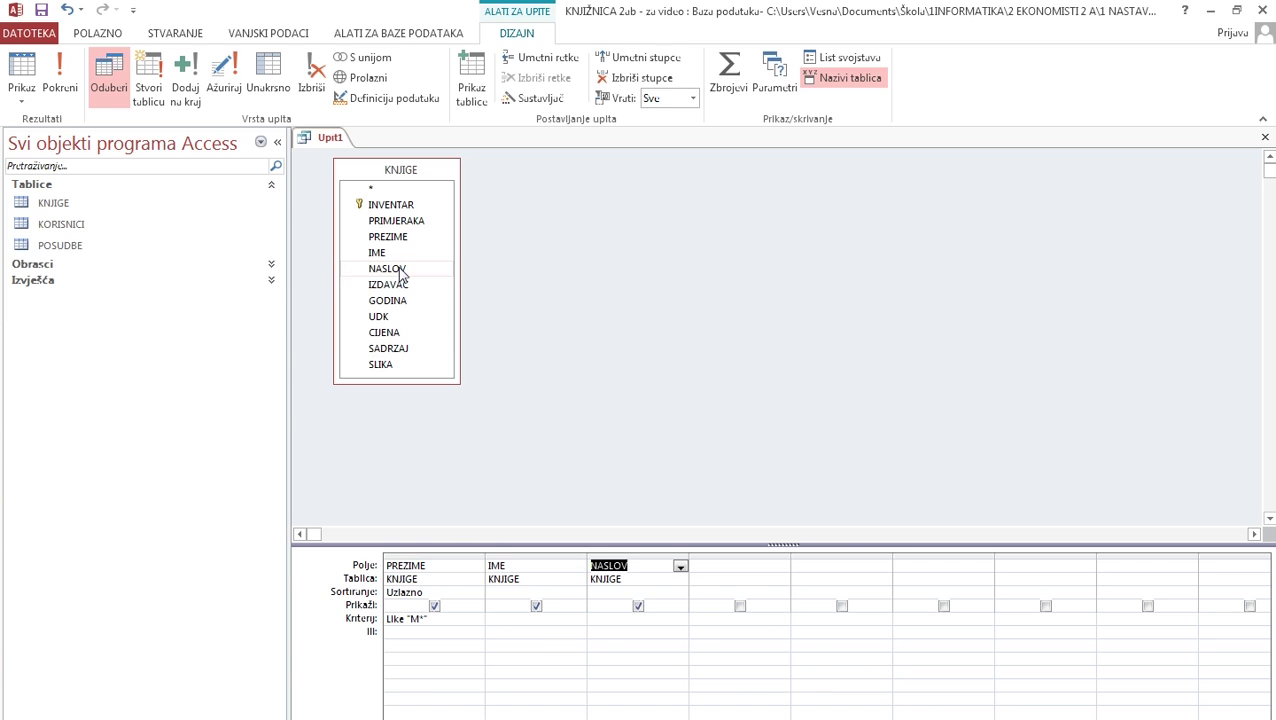
double_click(406, 285)
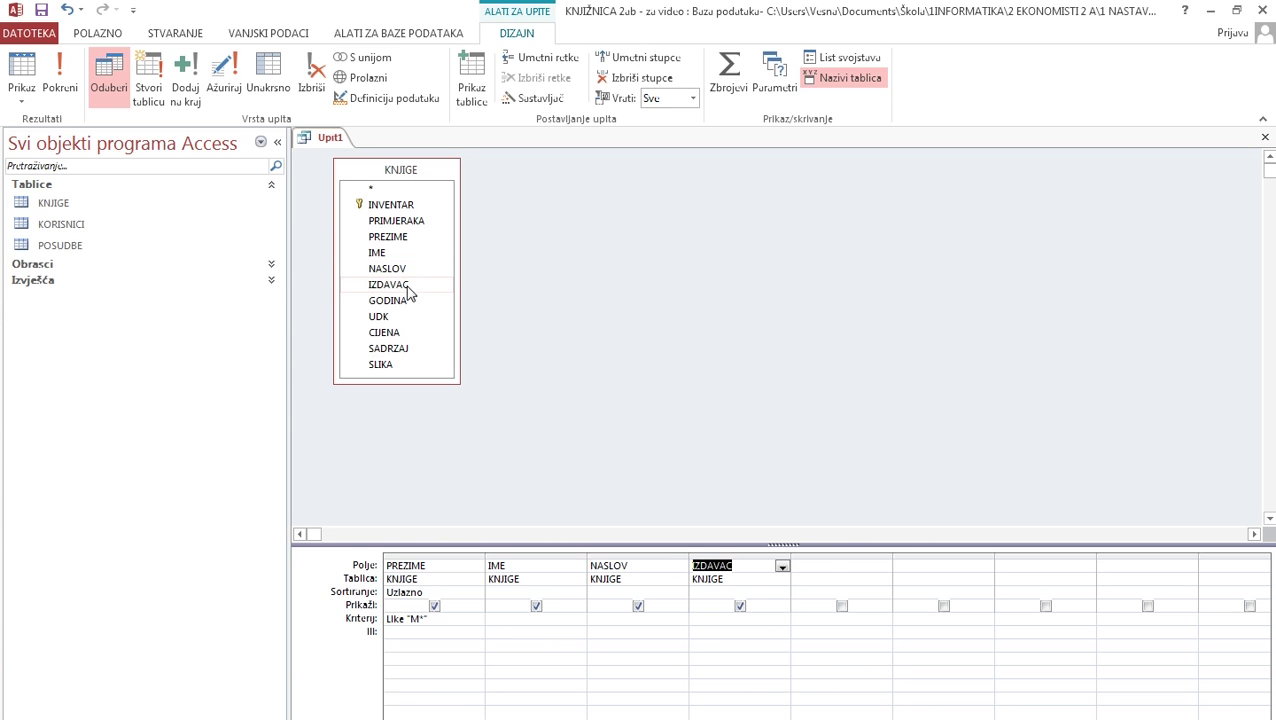
double_click(399, 300)
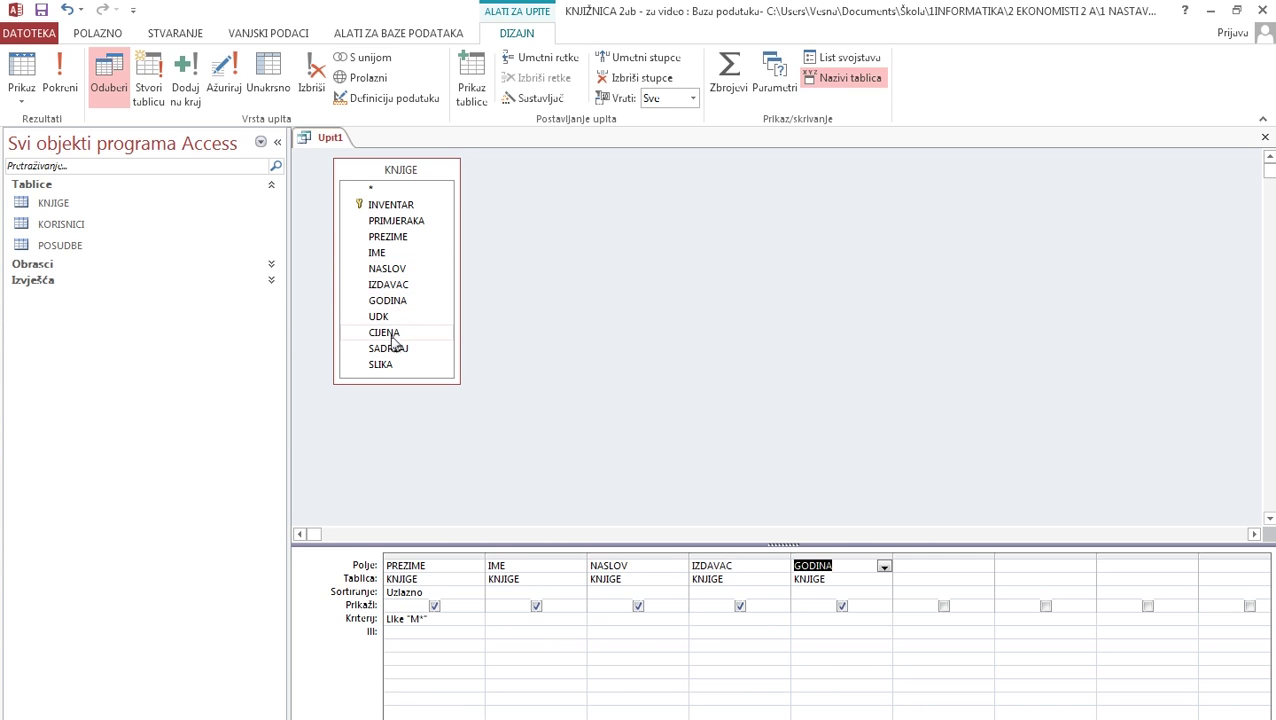
double_click(391, 336)
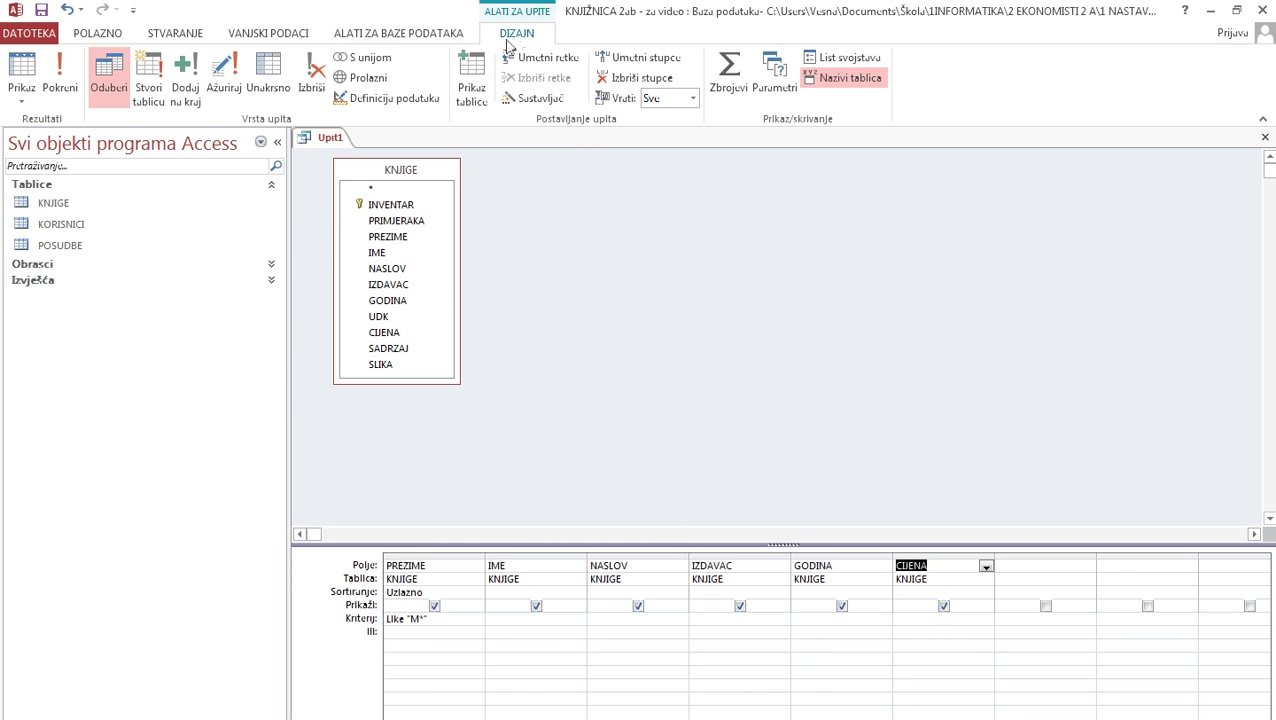
click(65, 94)
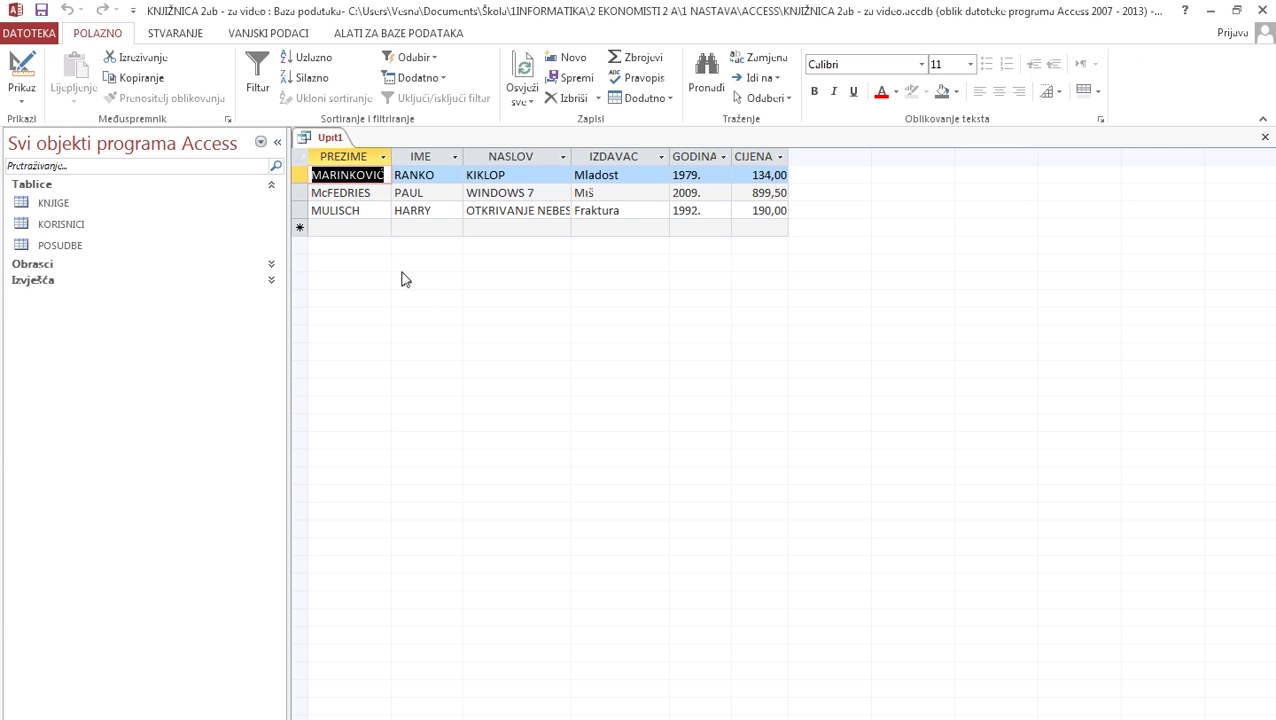
- Save the query under the name "Autori knjiga na M"
right_click(330, 140)
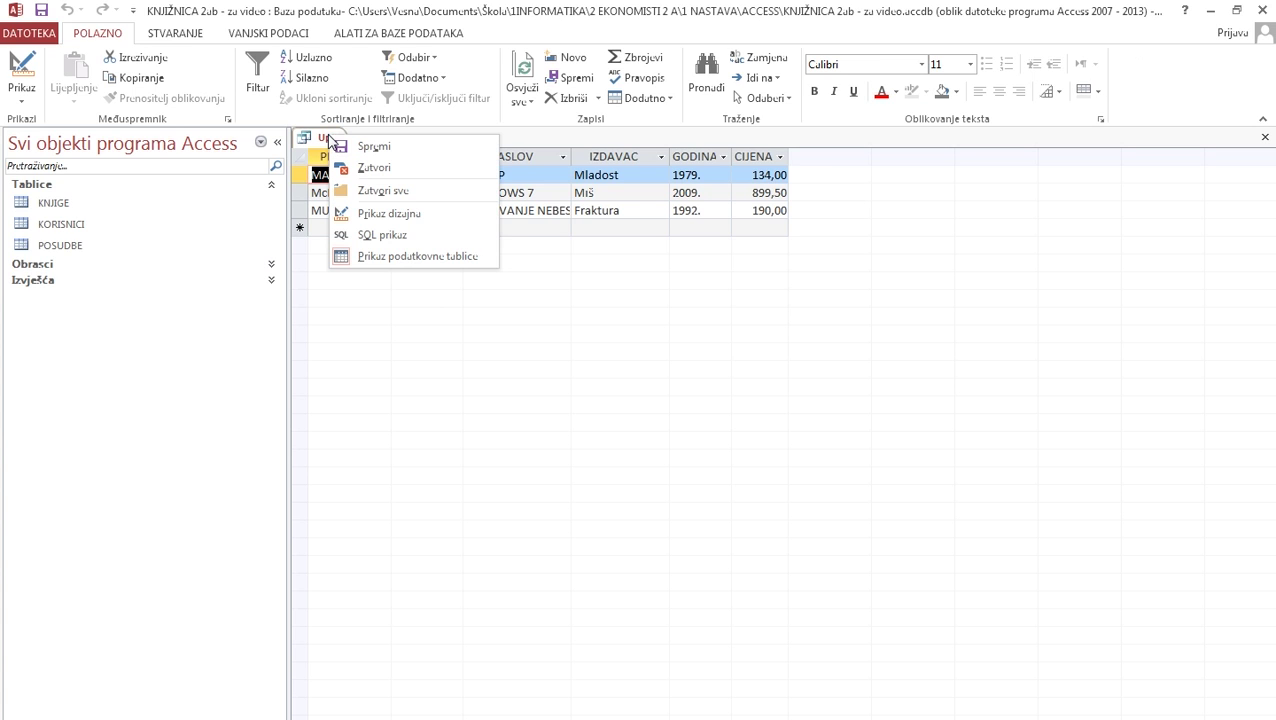
click(375, 150)
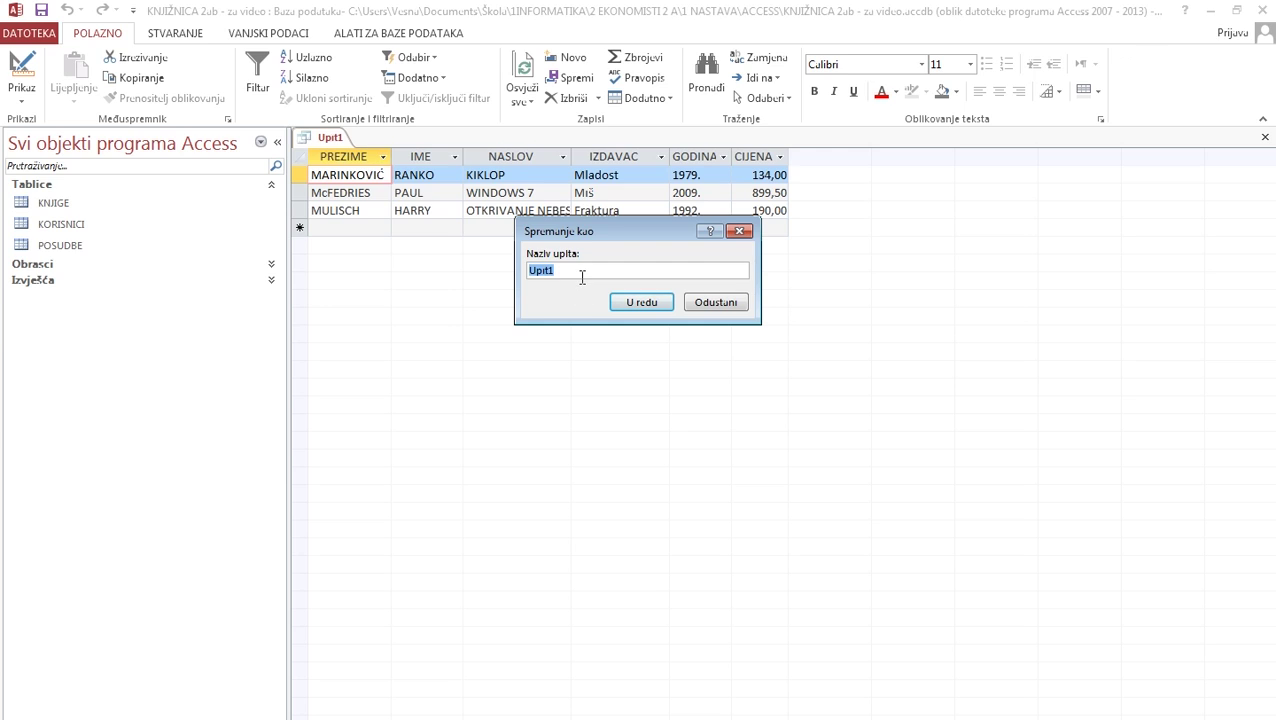
key(BackSpace)
text(Autori knjiga na M)
click(641, 302)
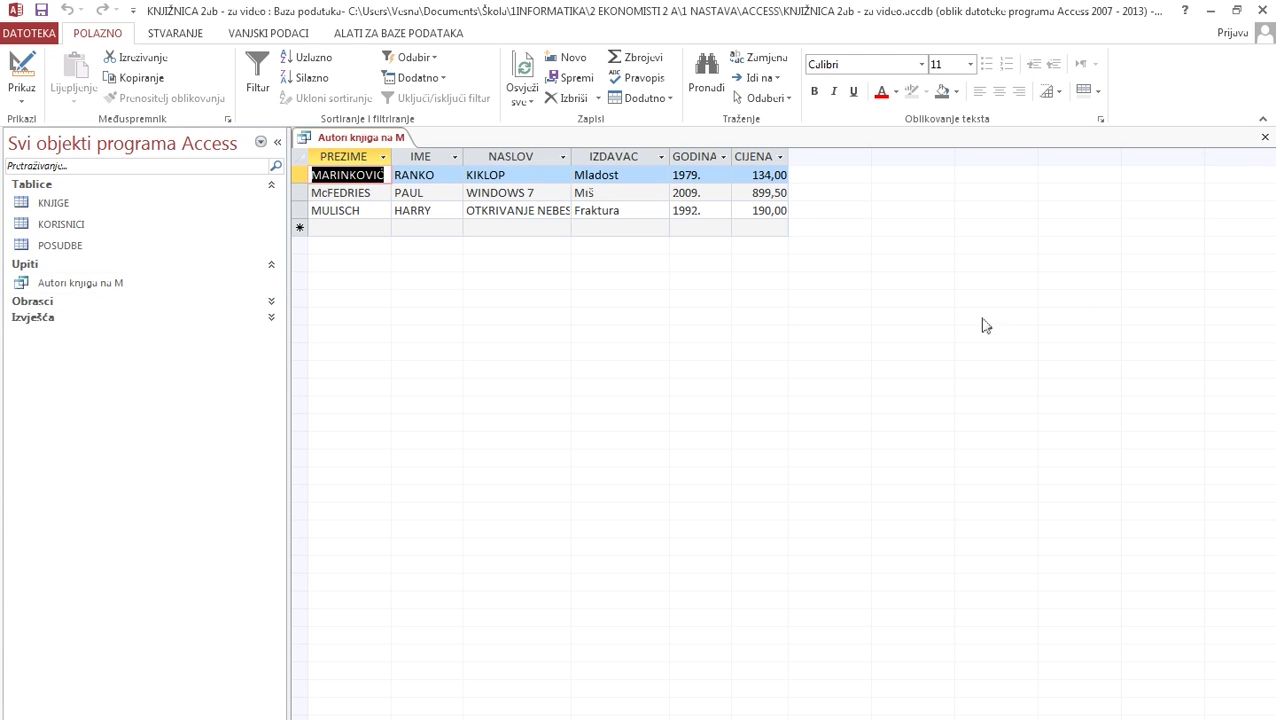
- Close the saved query and reopen "Autori knjiga na M" from the database objects to check its records
click(1265, 140)
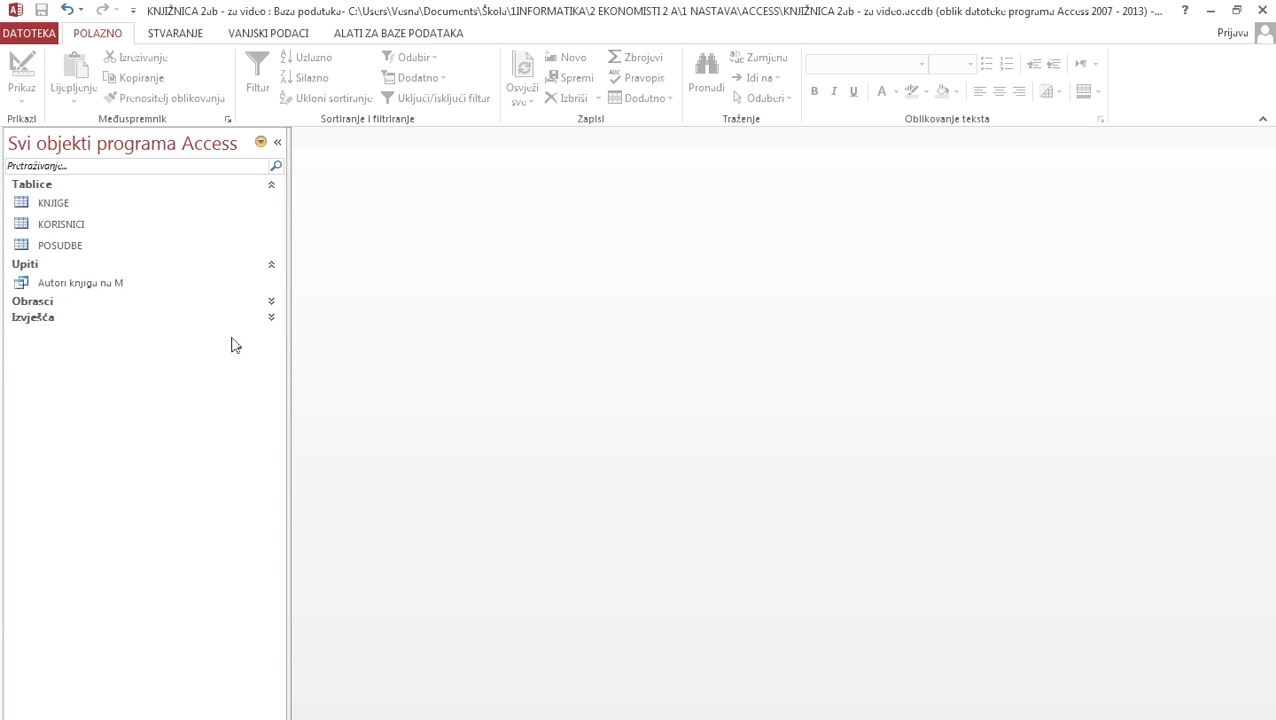
double_click(100, 283)
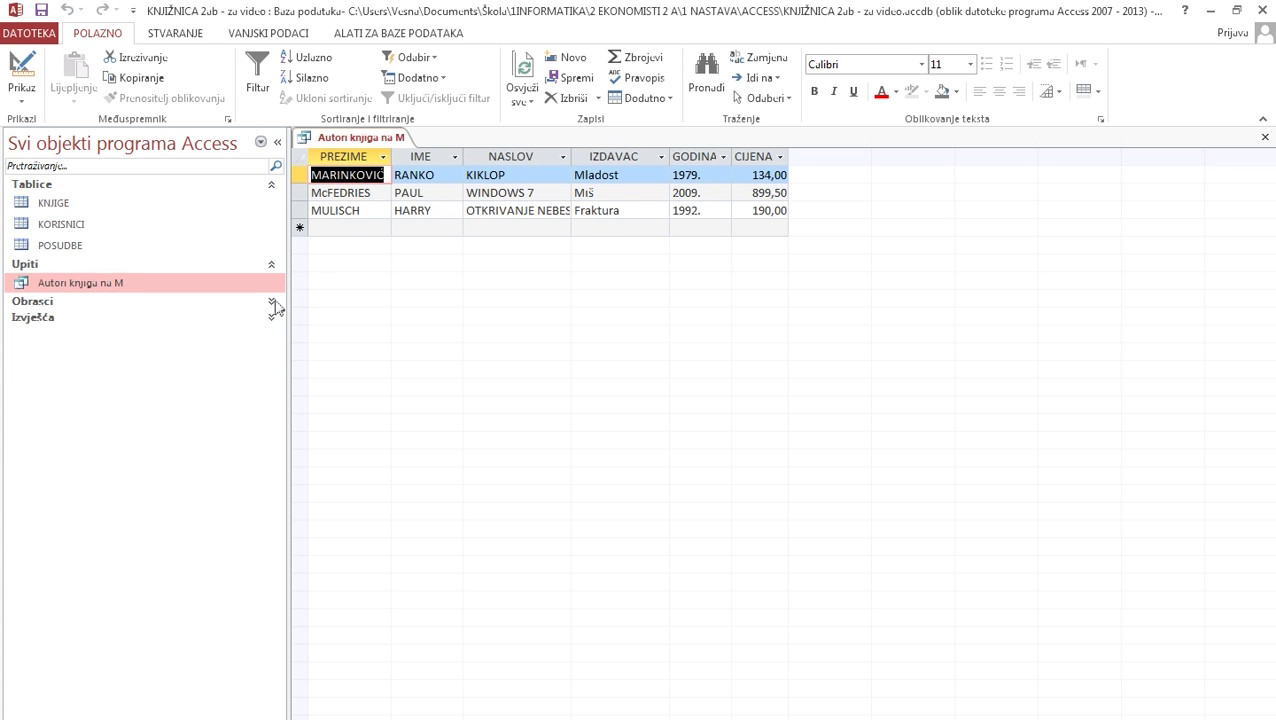